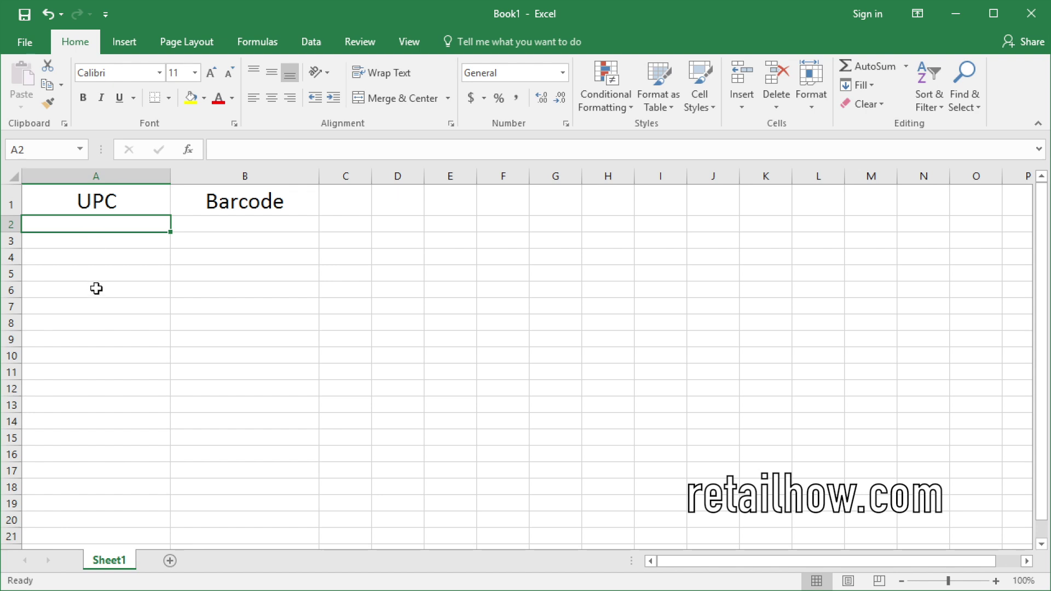
pyautogui.write('884234463456')
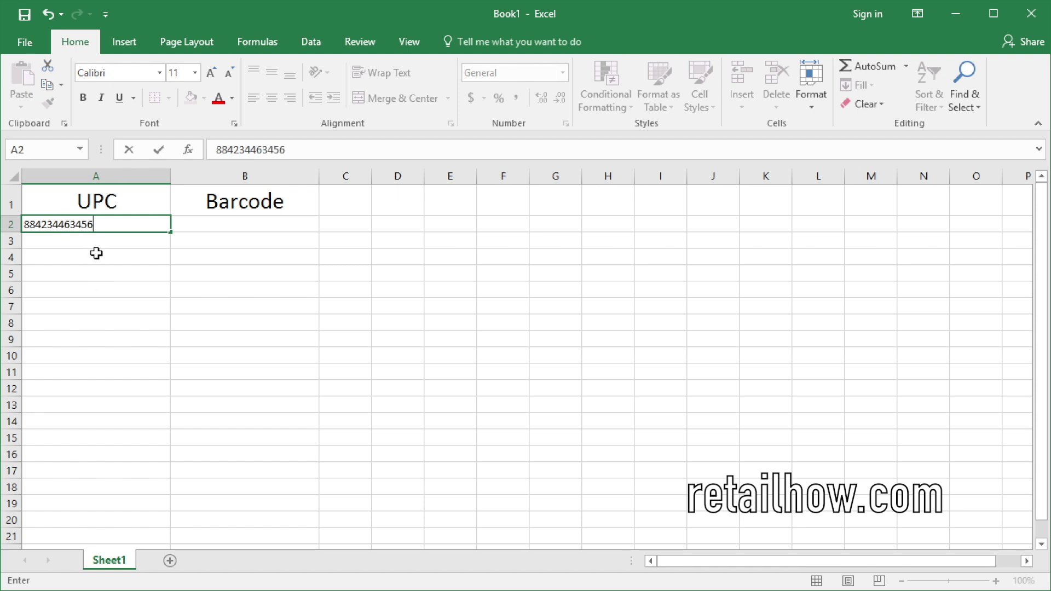
# - Enter two UPCs in A2:A3, check their stored values, then clear both cells
pyautogui.click(97, 246)
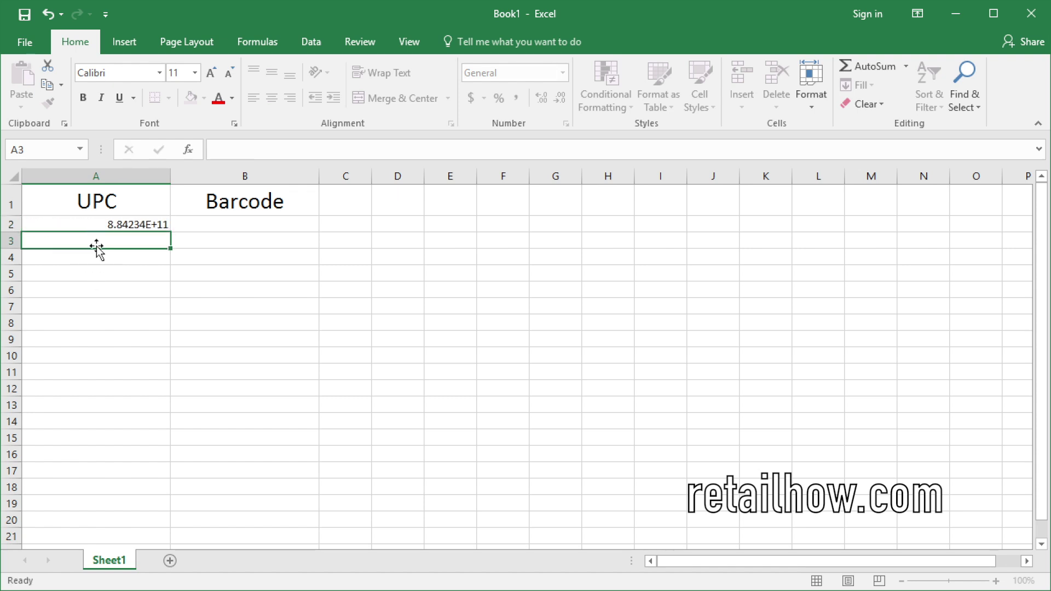
pyautogui.write('0')
pyautogui.write('25254245254')
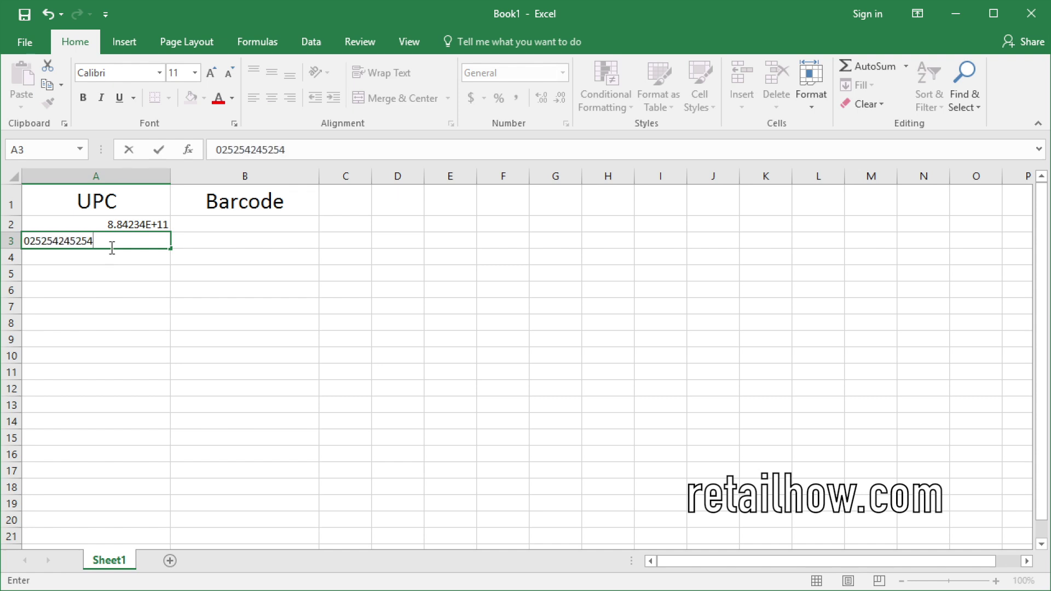
pyautogui.click(103, 280)
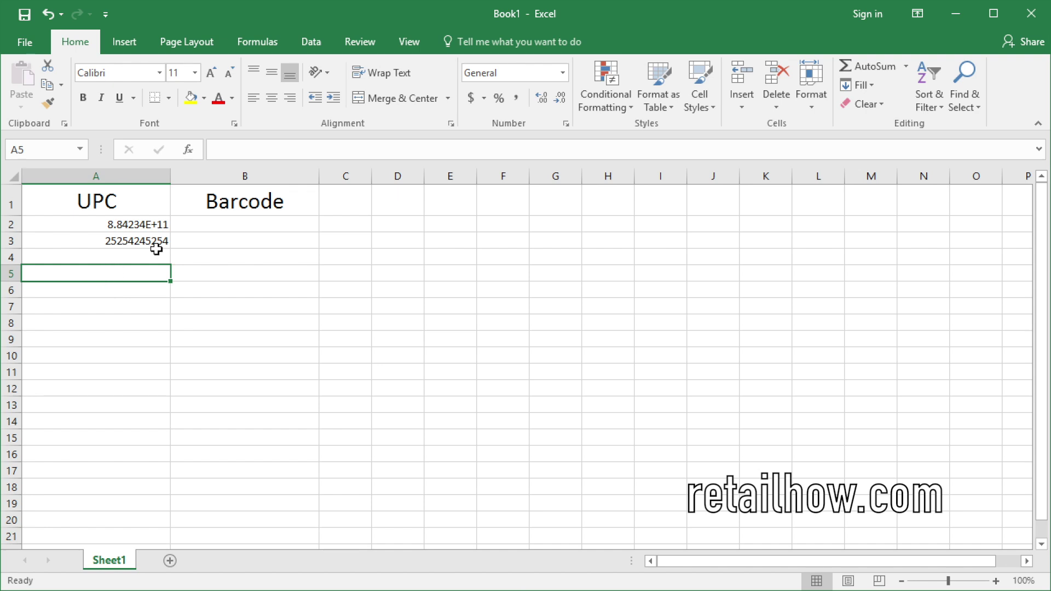
pyautogui.click(150, 224)
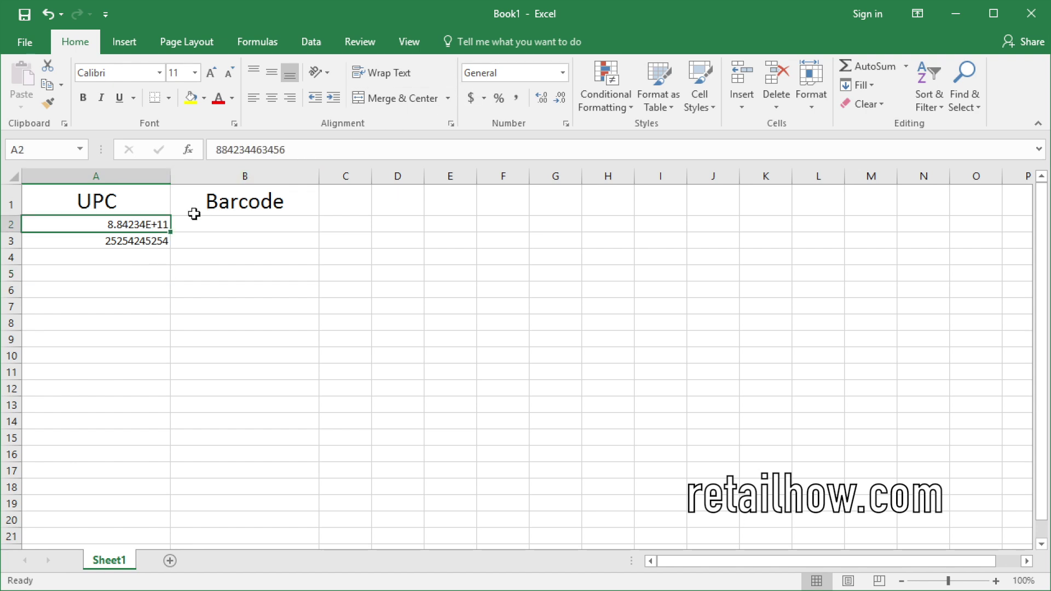
pyautogui.click(147, 242)
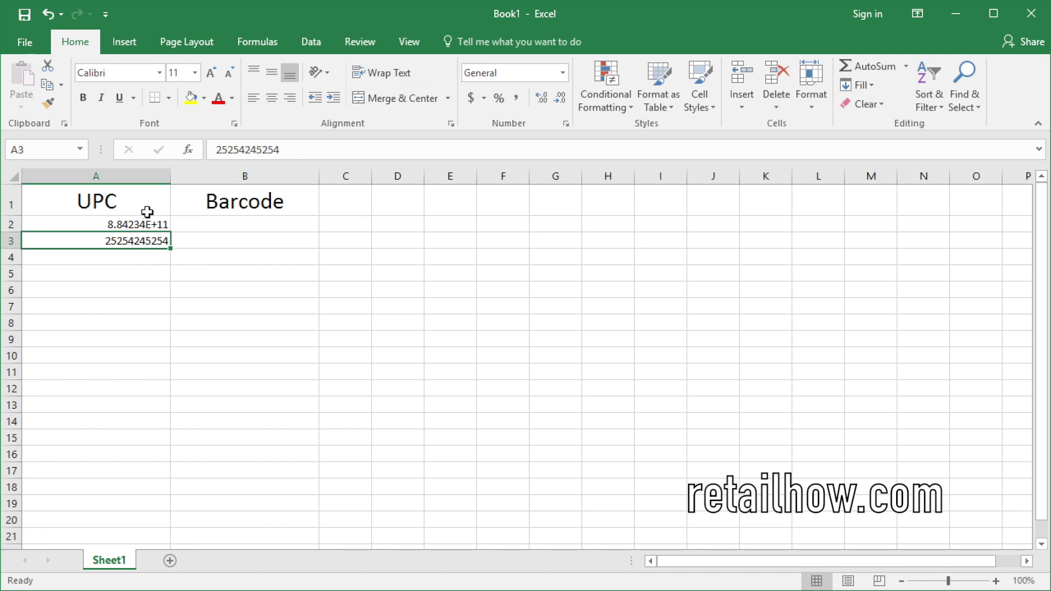
pyautogui.moveTo(147, 225); pyautogui.dragTo(145, 240)
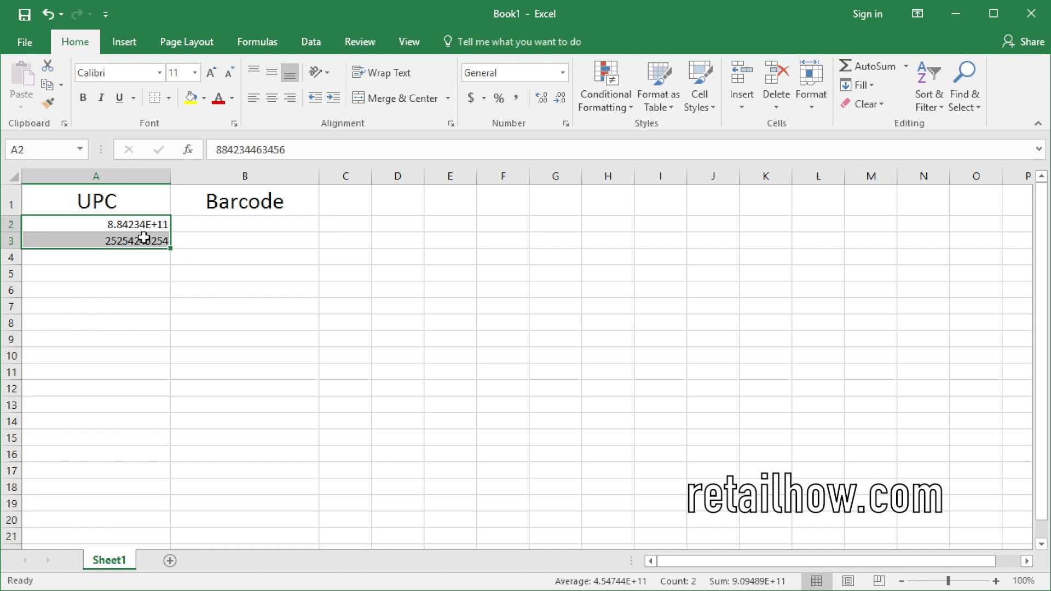
pyautogui.press('Delete')
# - Format the whole of column A as Text
pyautogui.click(139, 306)
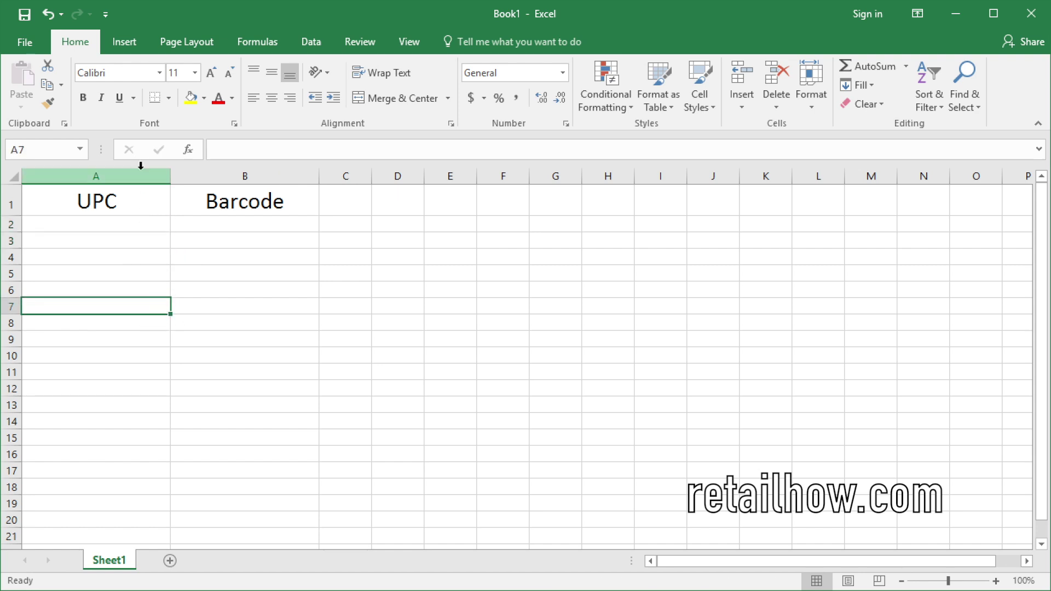
pyautogui.click(97, 176)
pyautogui.click(562, 73)
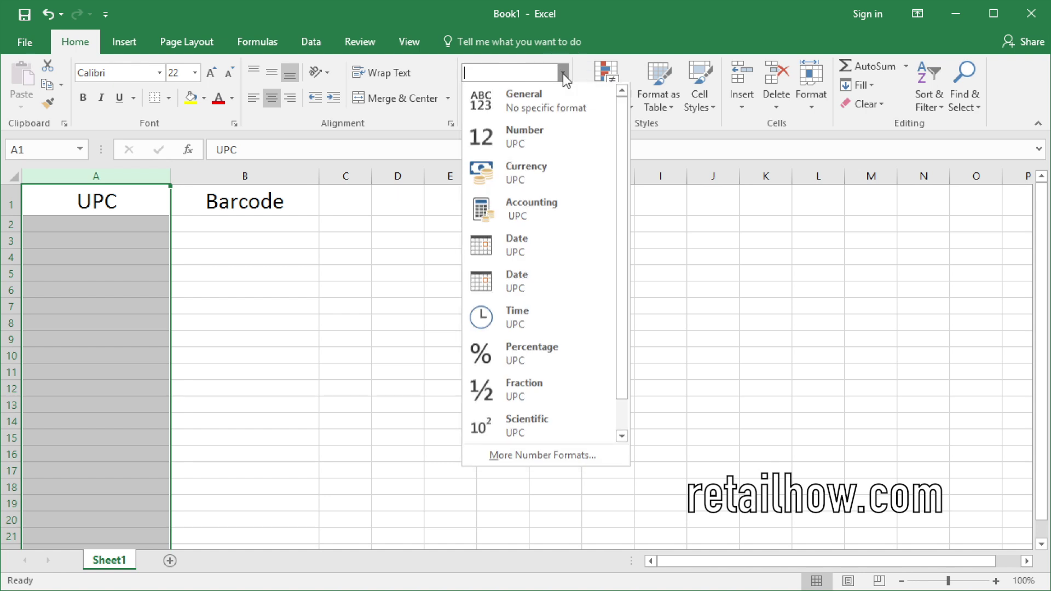
pyautogui.scroll(-1, 554, 357)
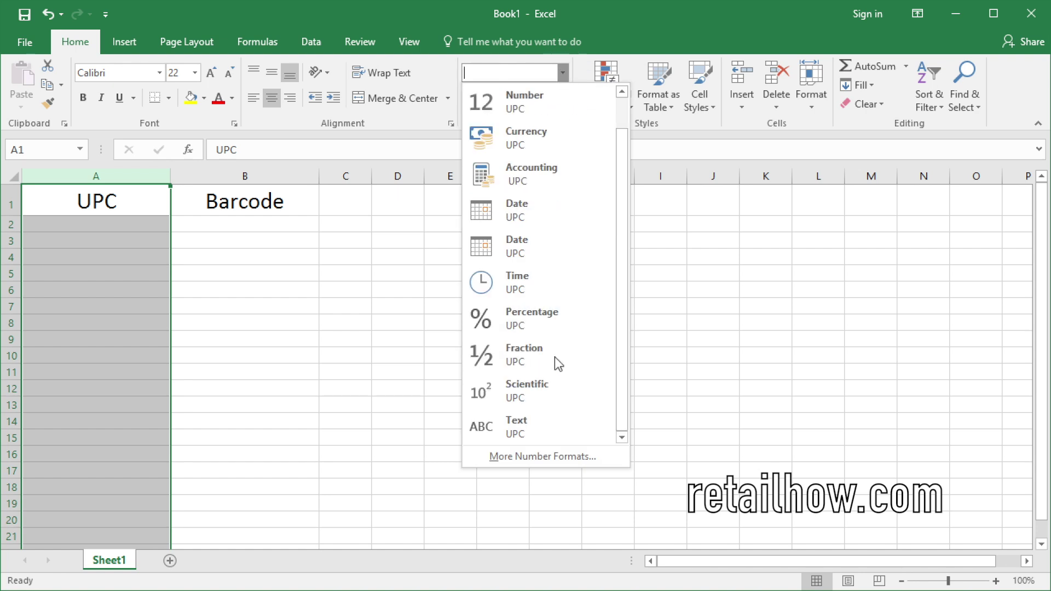
pyautogui.click(520, 423)
pyautogui.click(127, 224)
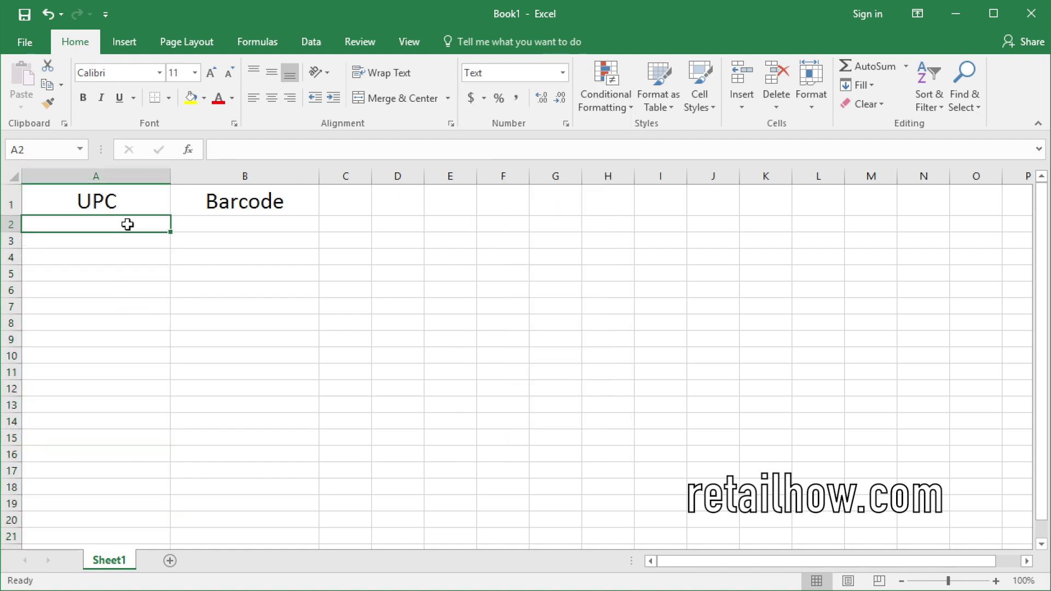
pyautogui.write('884234525254')
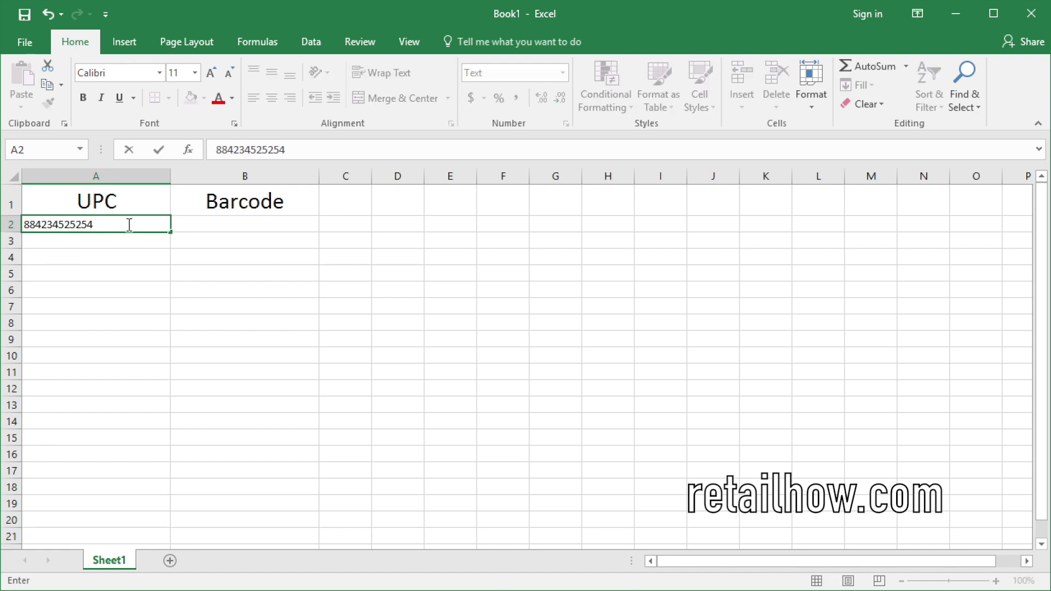
pyautogui.click(105, 242)
pyautogui.write('0')
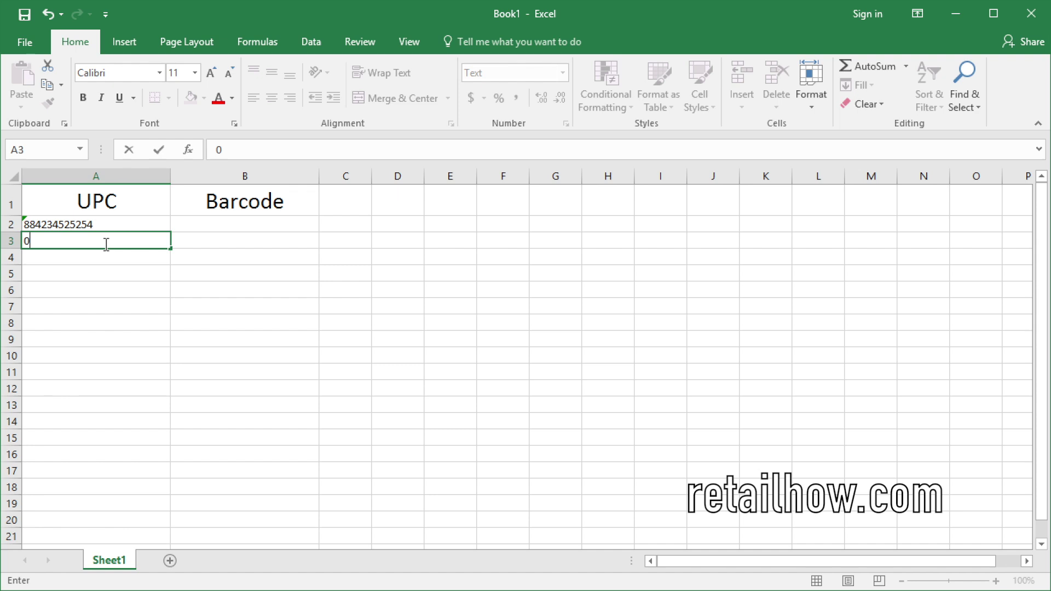
pyautogui.write('43252452454')
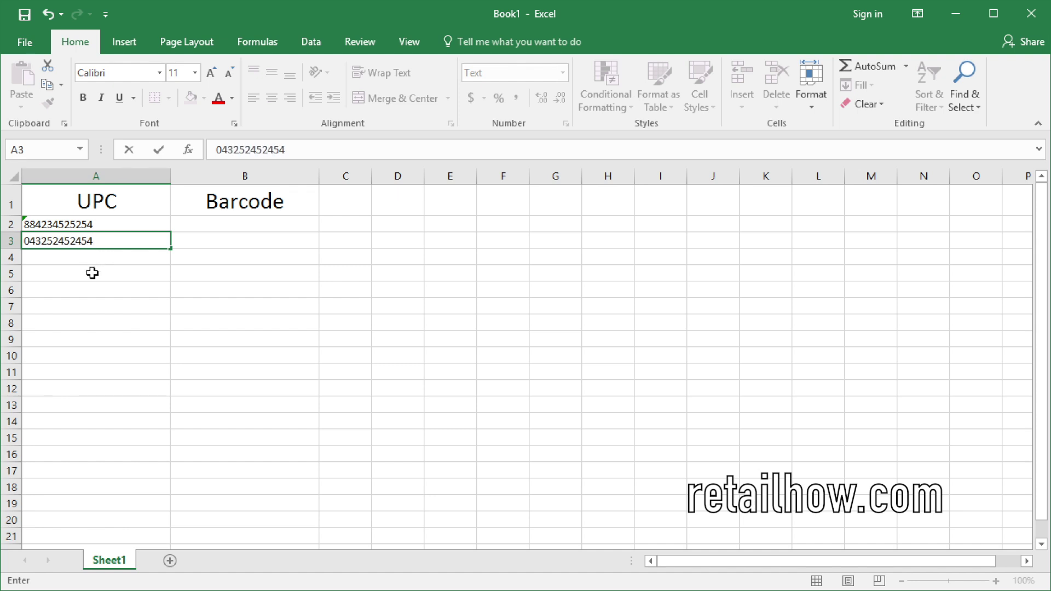
pyautogui.click(92, 273)
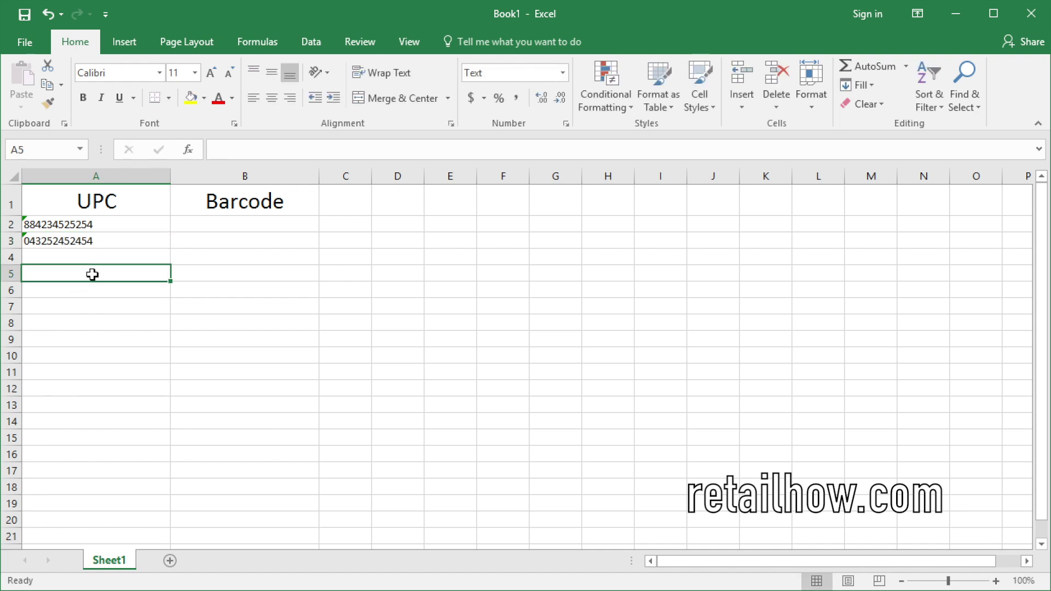
pyautogui.click(203, 225)
pyautogui.write('=')
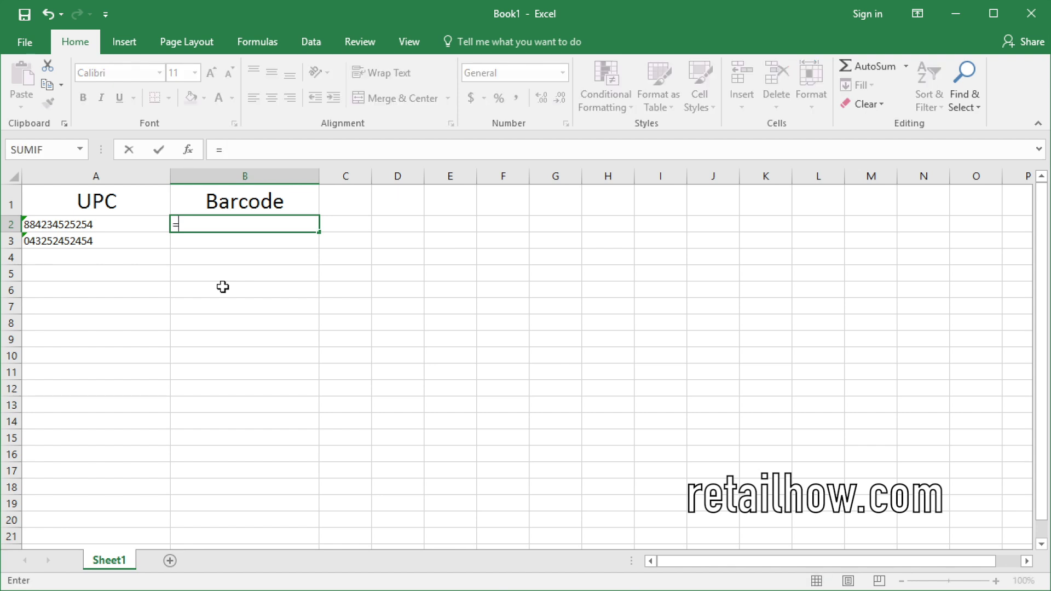
pyautogui.write('"*"&')
# - Enter ="*"&A2&"*" in B2 and fill it down to B3
pyautogui.click(108, 226)
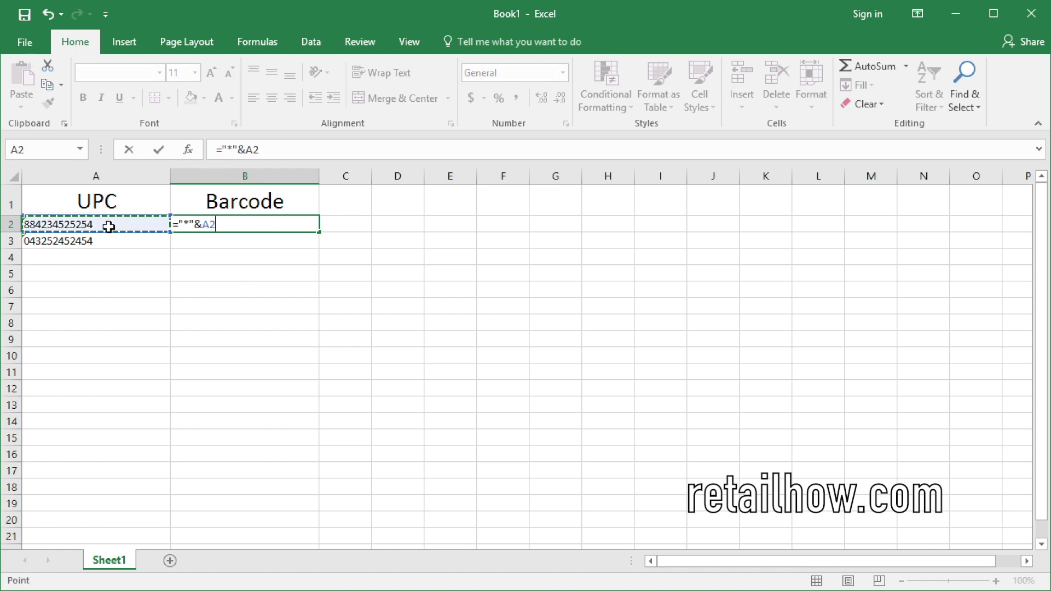
pyautogui.write('&"*')
pyautogui.press('Return')
pyautogui.click(309, 224)
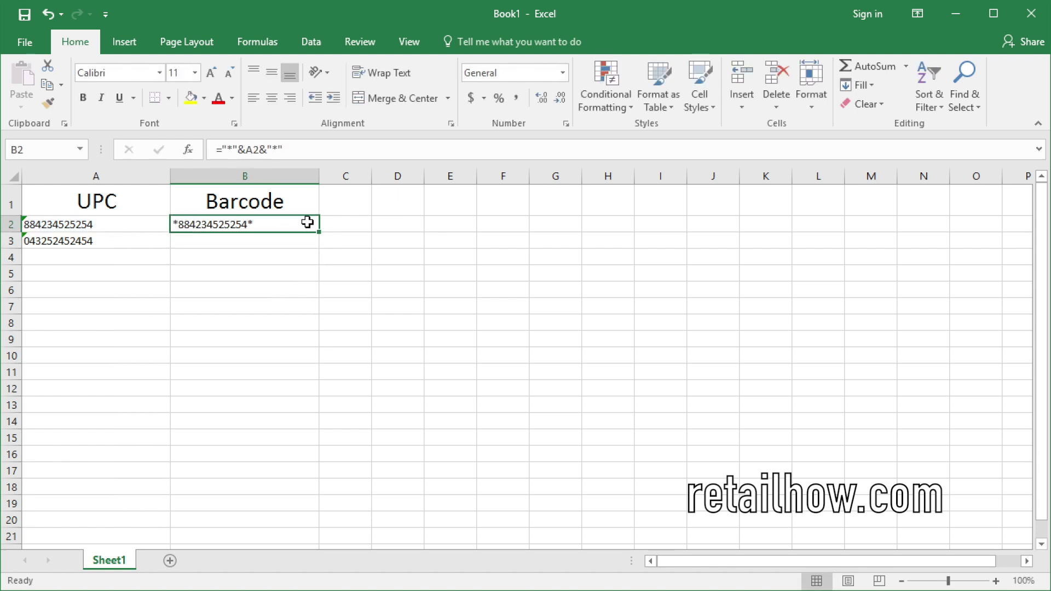
pyautogui.moveTo(319, 232); pyautogui.dragTo(319, 247)
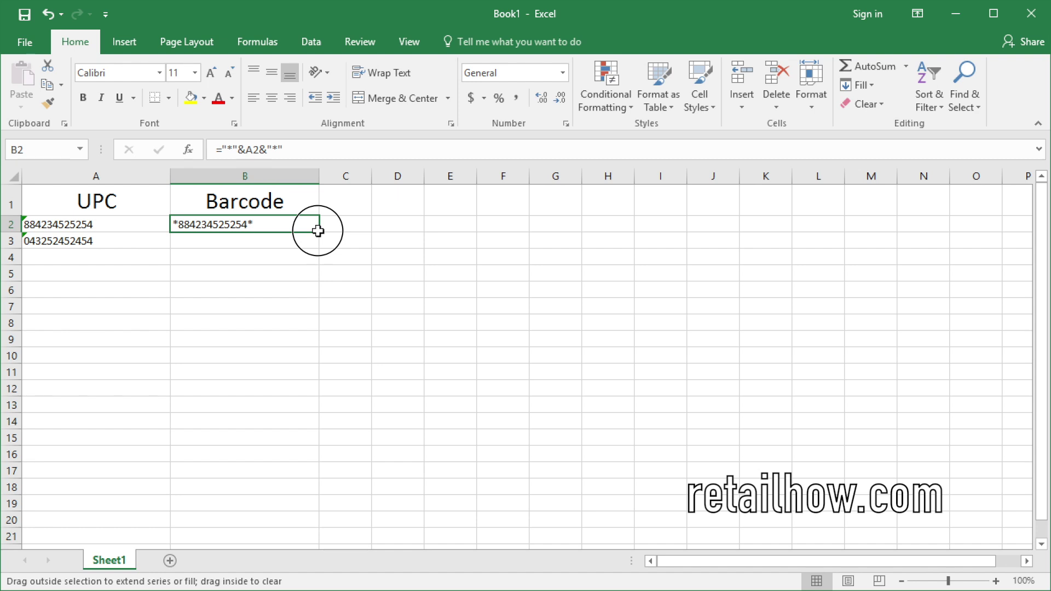
pyautogui.click(346, 289)
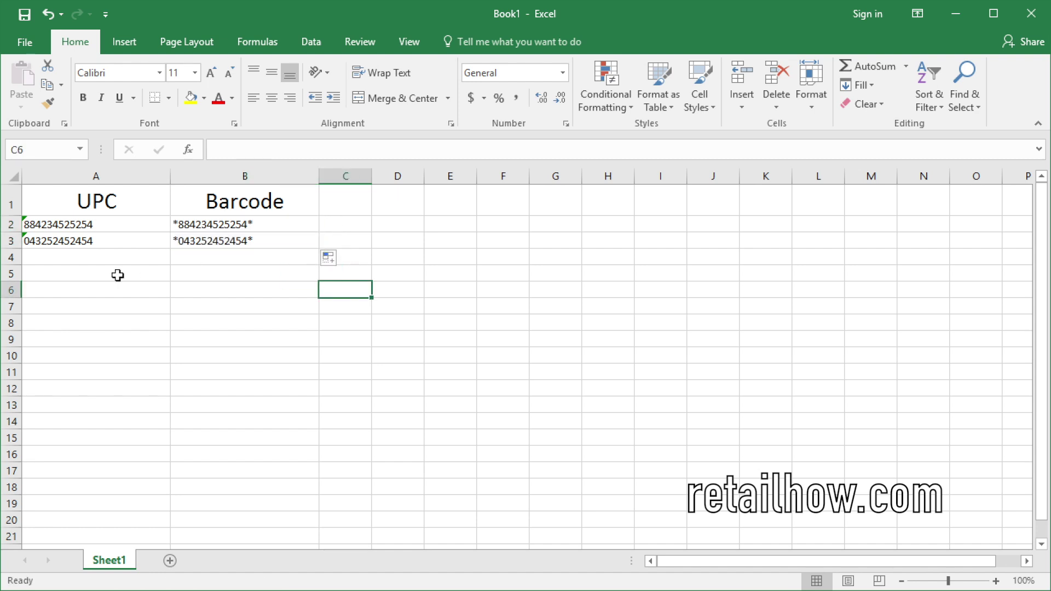
# - Enter three more UPC numbers into cells A4 through A6
pyautogui.click(103, 262)
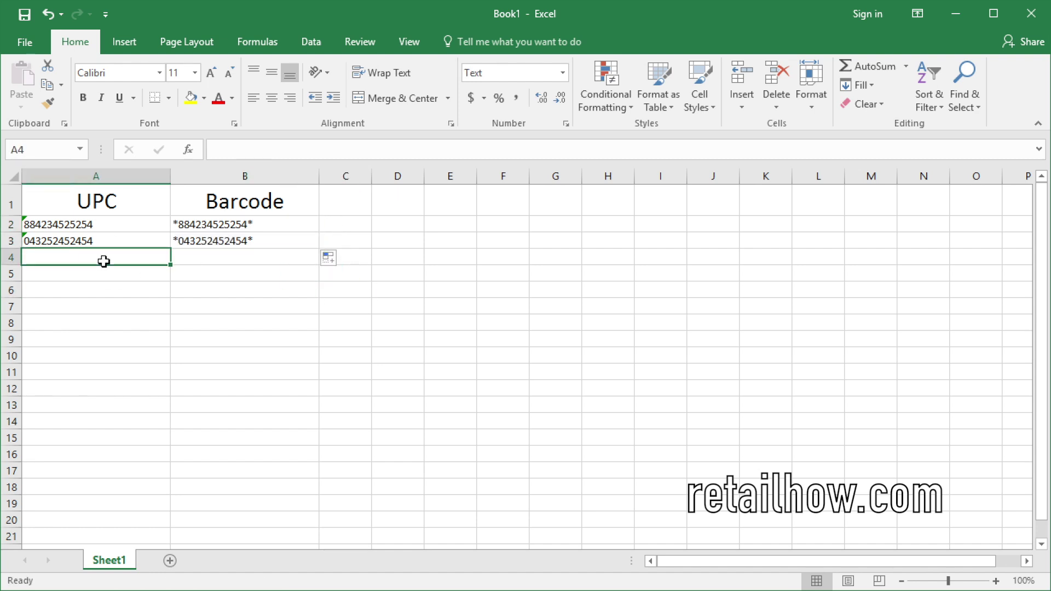
pyautogui.write('543636536363')
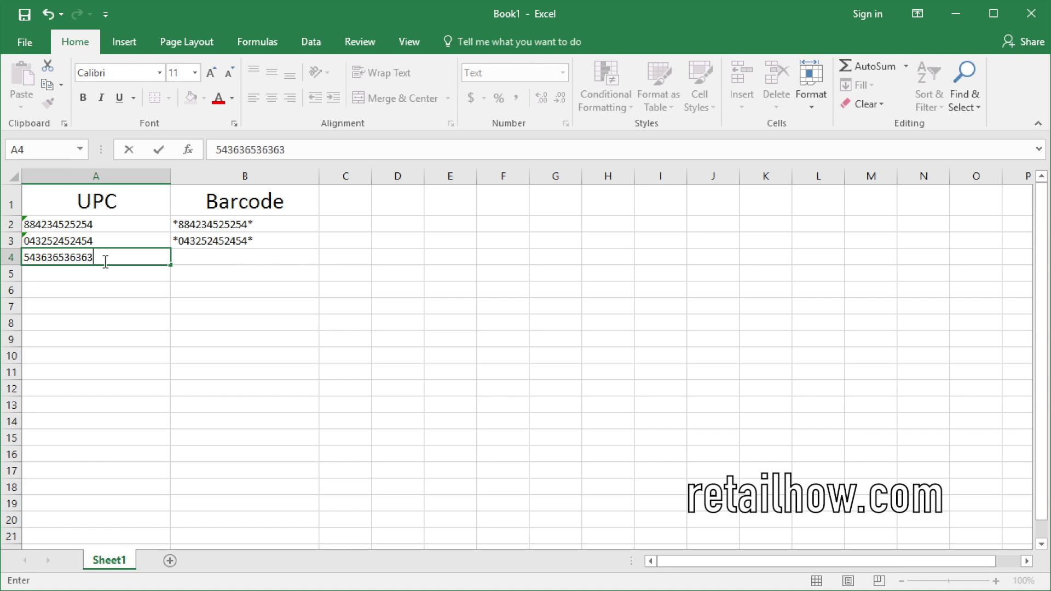
pyautogui.click(83, 279)
pyautogui.write('96356')
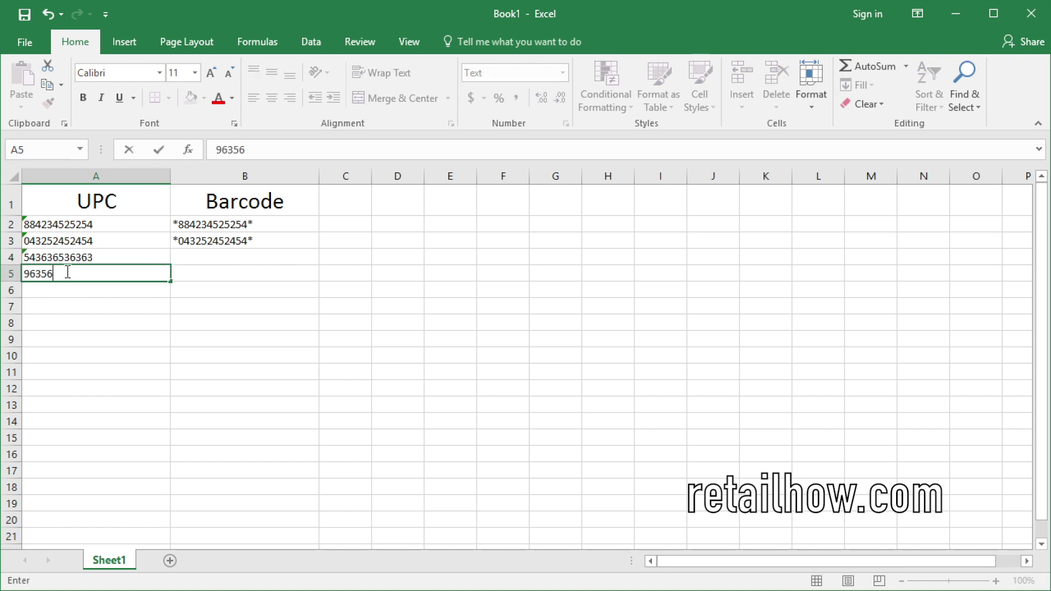
pyautogui.write('3453636')
pyautogui.click(48, 290)
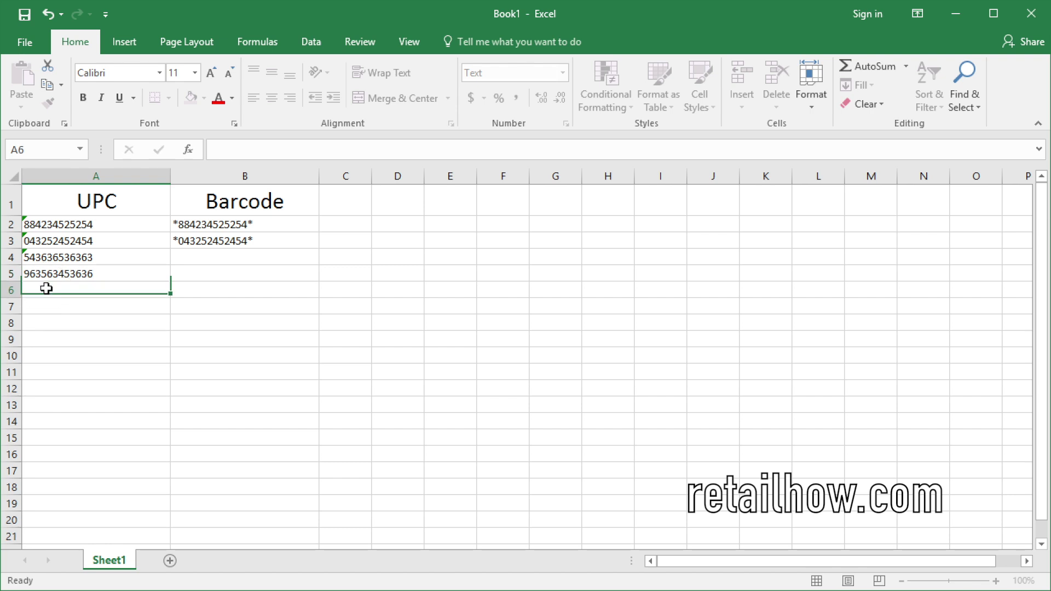
pyautogui.write('035673653636')
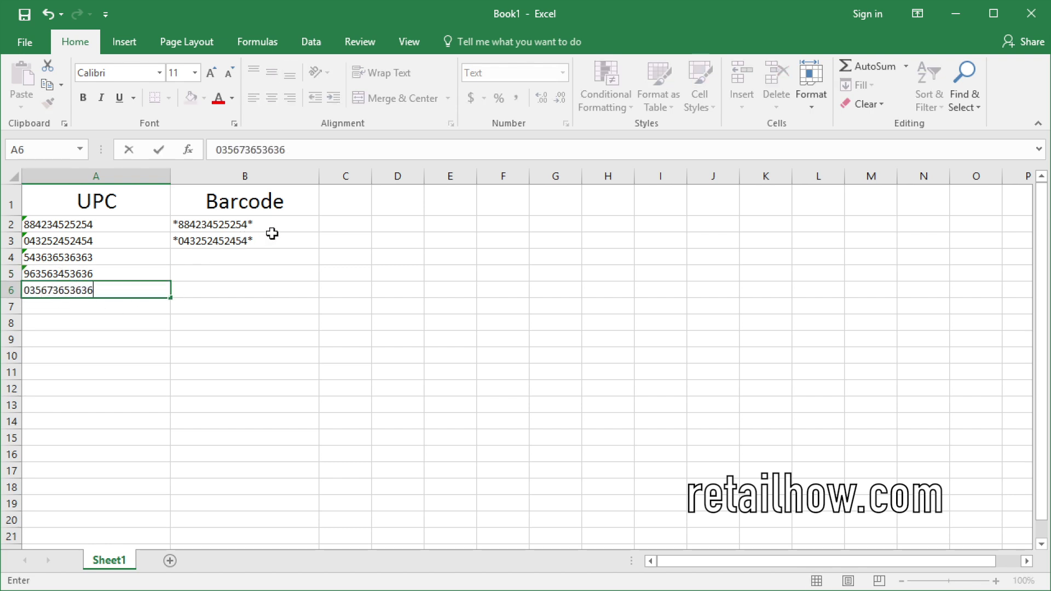
# - Fill the asterisk-wrapping formula from B3 down through B6
pyautogui.click(275, 240)
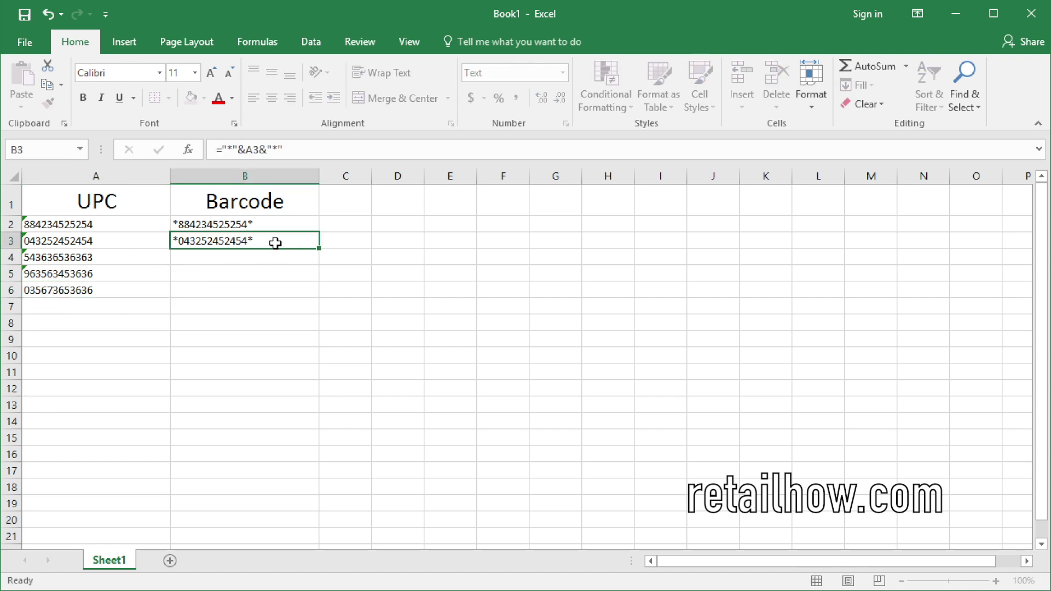
pyautogui.moveTo(320, 249); pyautogui.dragTo(318, 291)
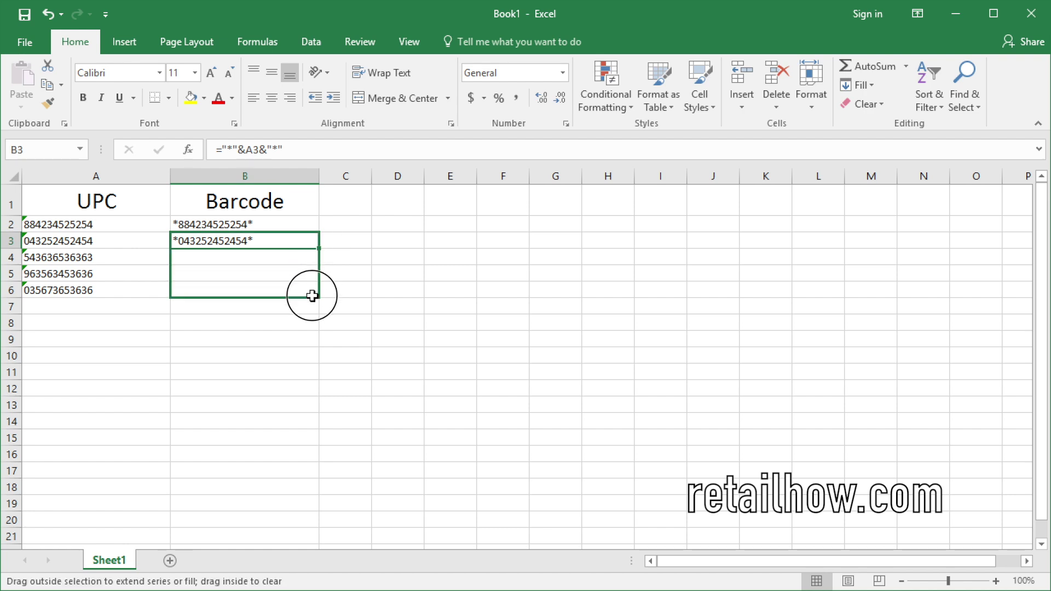
pyautogui.click(391, 273)
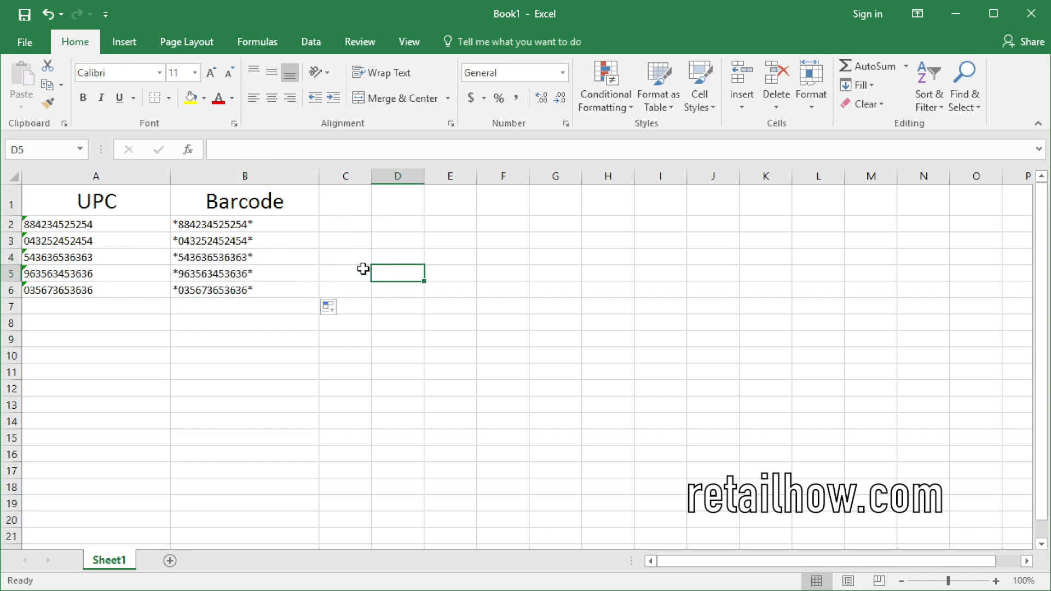
pyautogui.moveTo(280, 224); pyautogui.dragTo(284, 291)
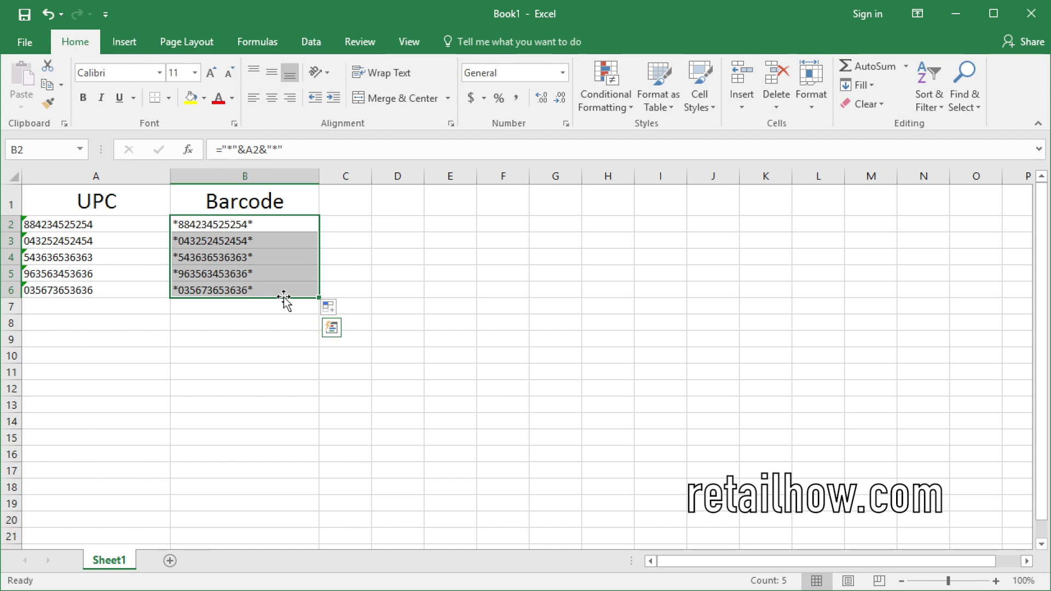
# - Apply the CCode39 font to the Barcode cells B2:B6
pyautogui.click(161, 72)
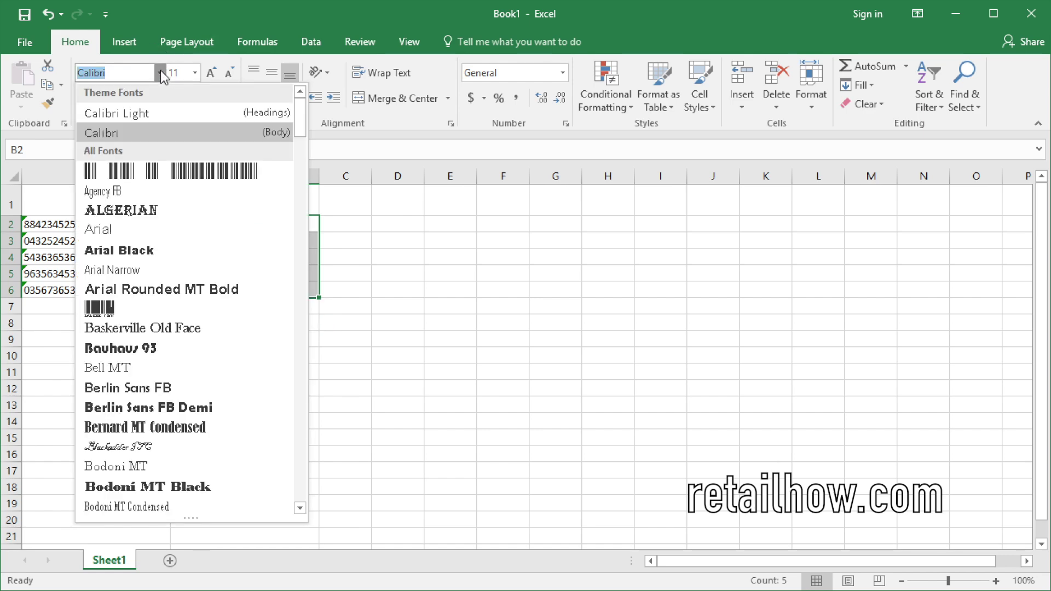
pyautogui.scroll(-5, 164, 263)
pyautogui.scroll(-5, 165, 247)
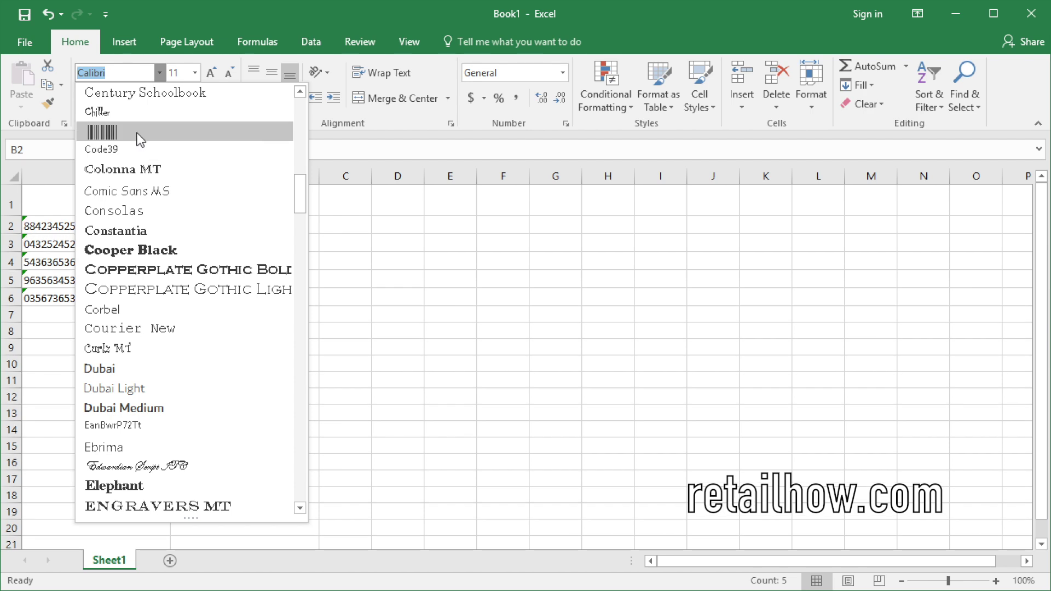
pyautogui.scroll(1, 140, 138)
pyautogui.scroll(1, 140, 139)
pyautogui.click(103, 131)
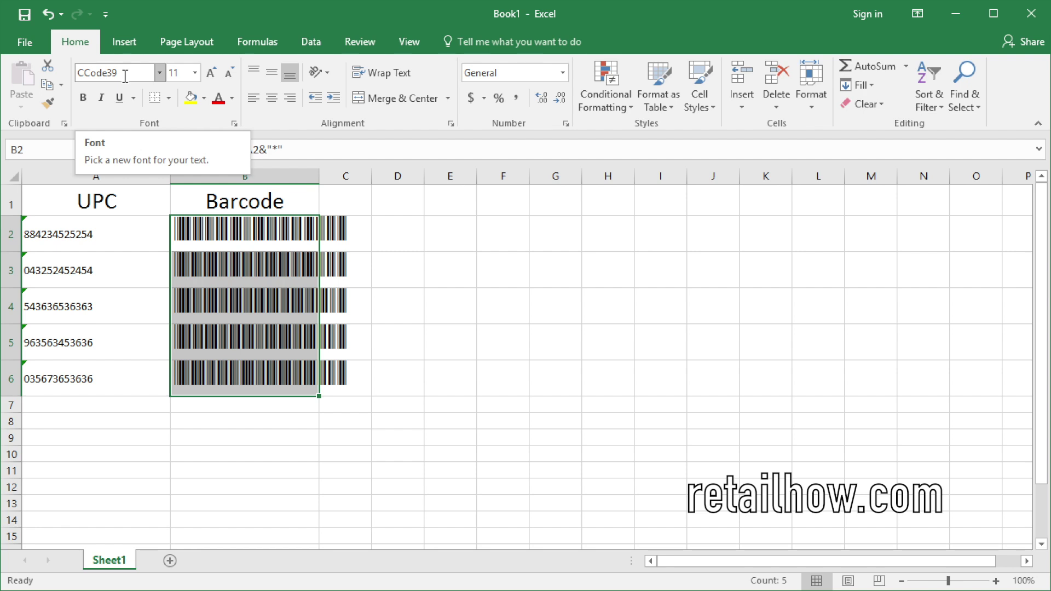
# - Set the barcodes to font size 9, then browse dafont.com's Bar Code category in Edge
pyautogui.click(195, 76)
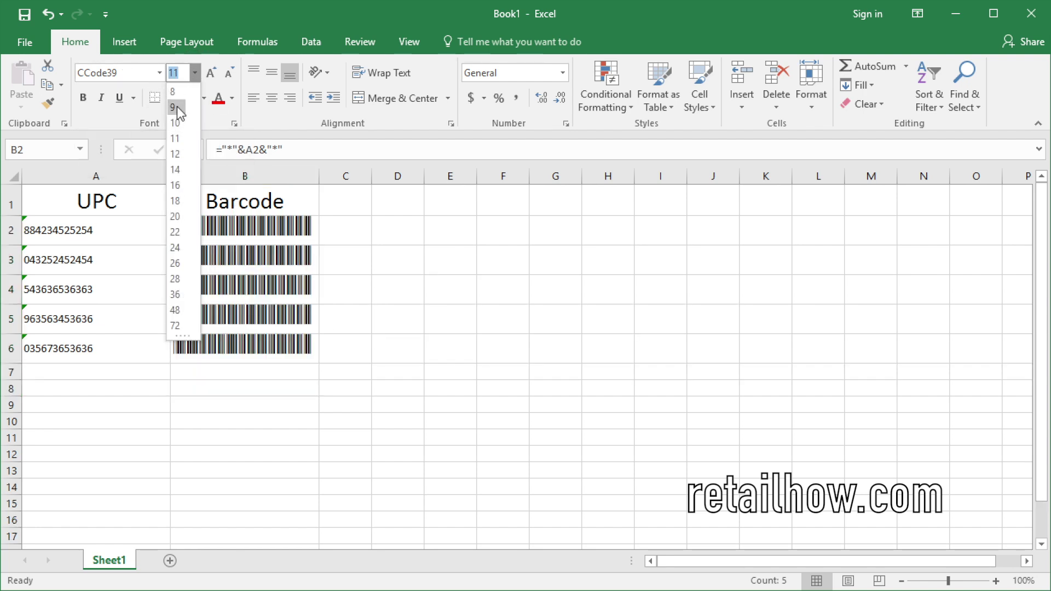
pyautogui.click(174, 107)
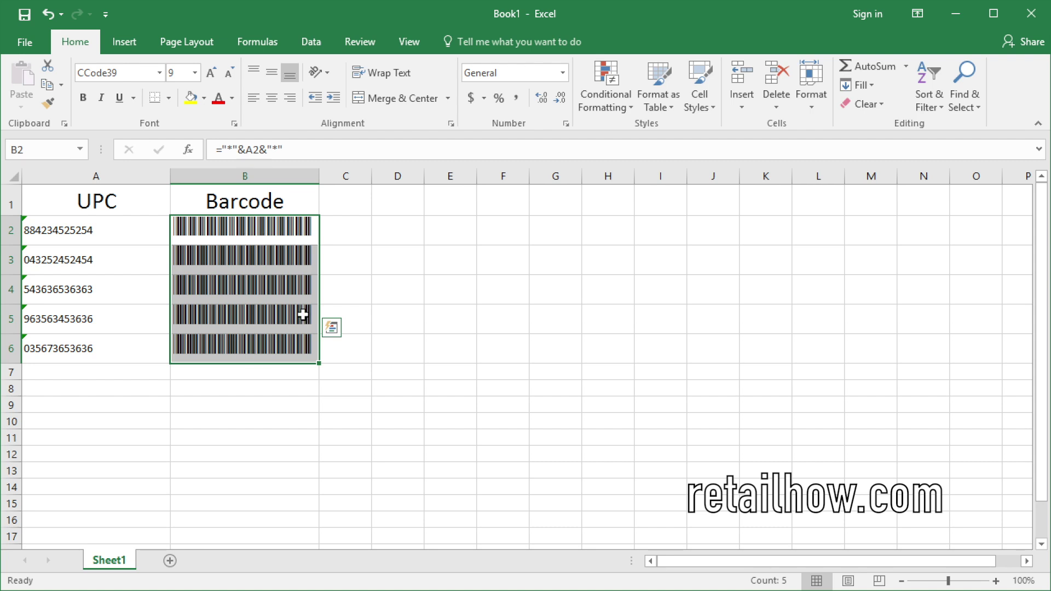
pyautogui.click(384, 311)
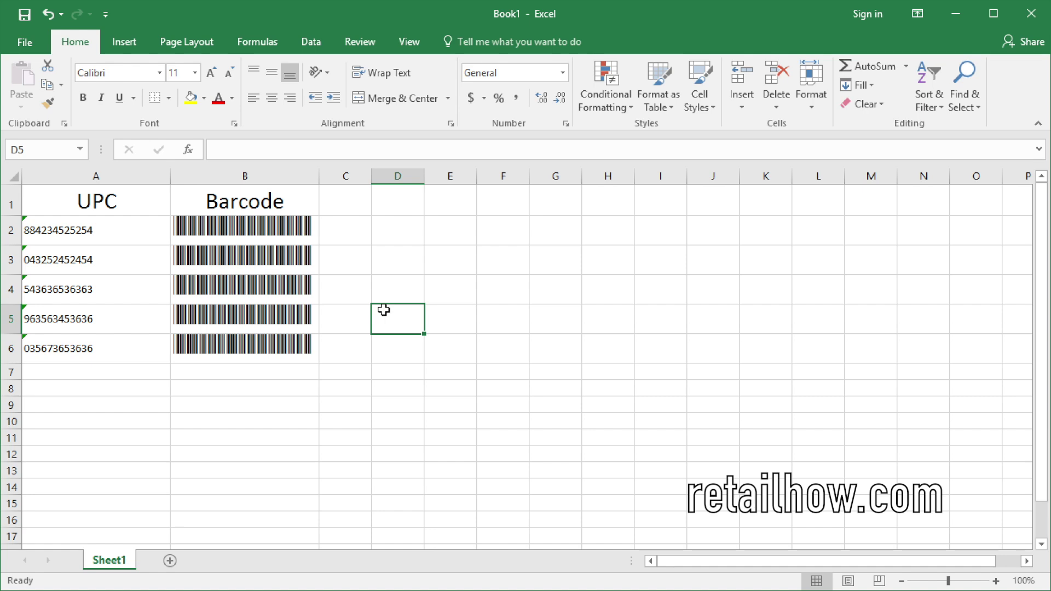
pyautogui.click(389, 586)
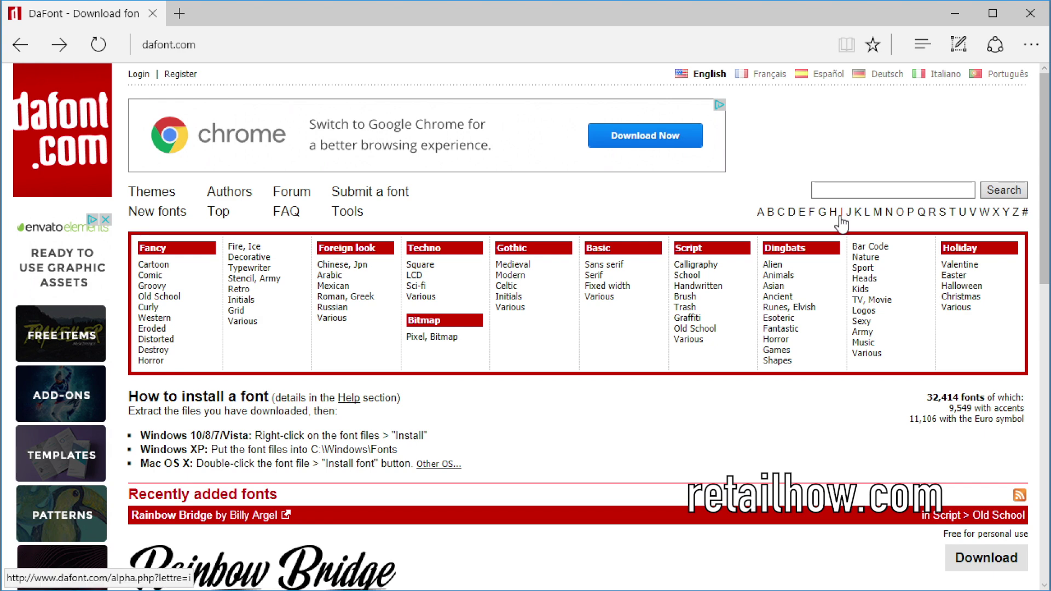
pyautogui.click(872, 247)
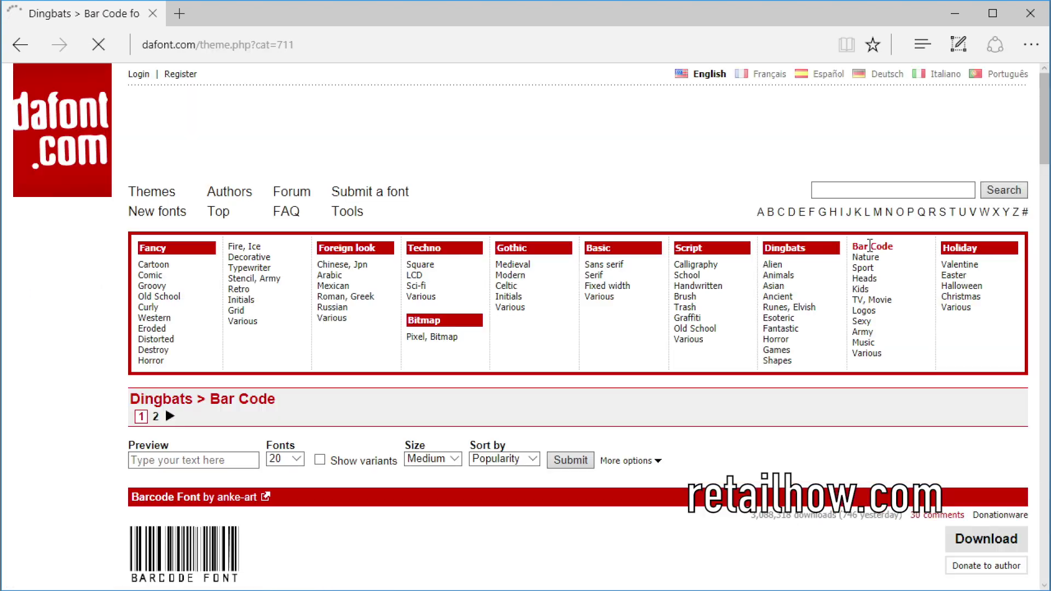
pyautogui.scroll(-2, 649, 345)
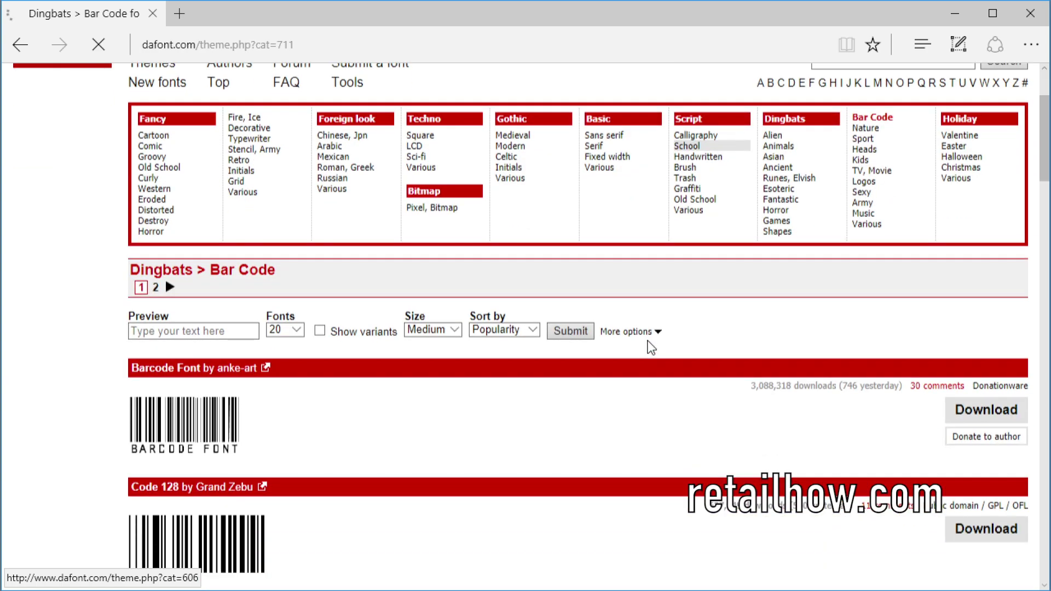
pyautogui.scroll(-3, 649, 345)
pyautogui.scroll(-2, 649, 346)
pyautogui.scroll(-2, 648, 345)
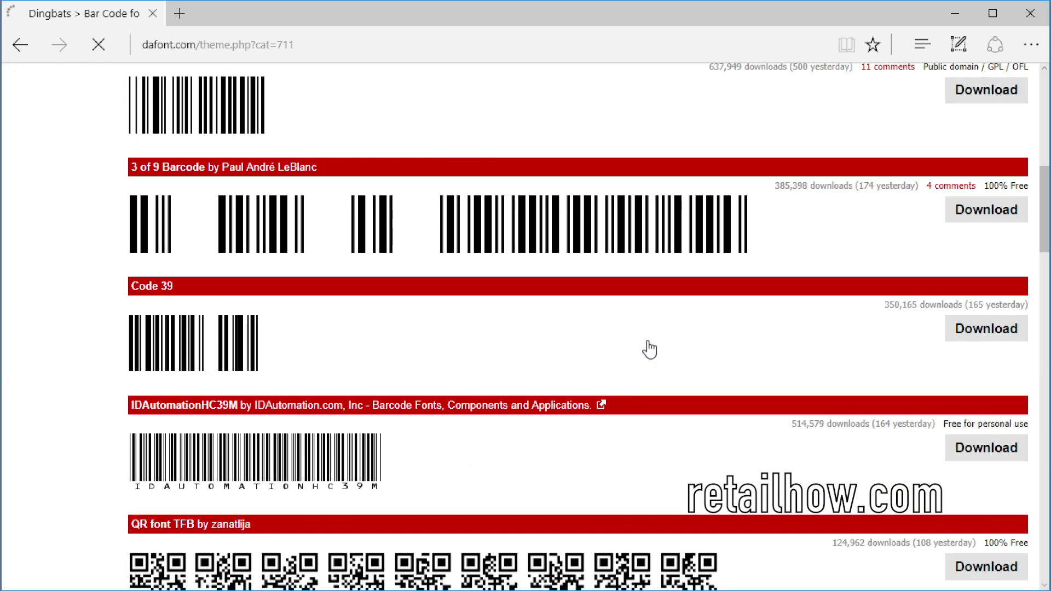
pyautogui.scroll(-2, 649, 349)
pyautogui.scroll(-2, 649, 349)
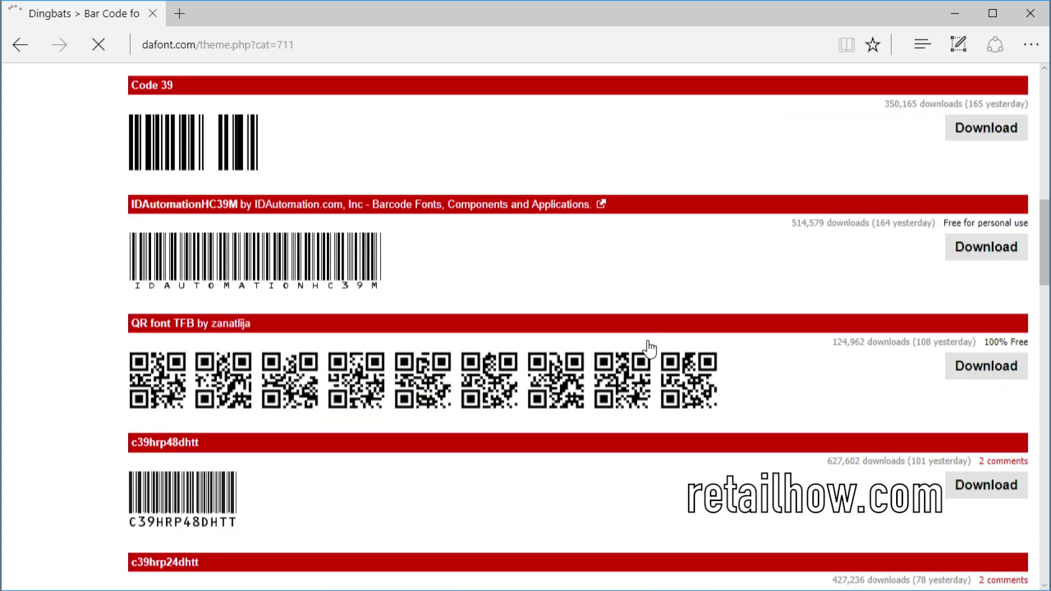
pyautogui.scroll(-3, 649, 349)
pyautogui.scroll(-3, 649, 348)
pyautogui.scroll(-2, 649, 349)
pyautogui.scroll(-2, 649, 347)
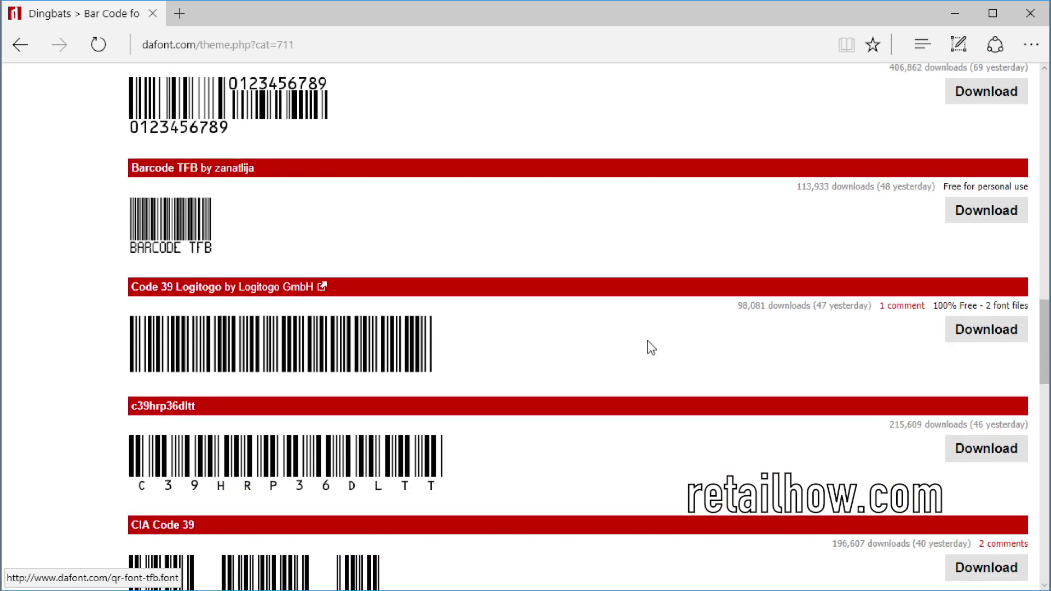
pyautogui.scroll(-2, 650, 347)
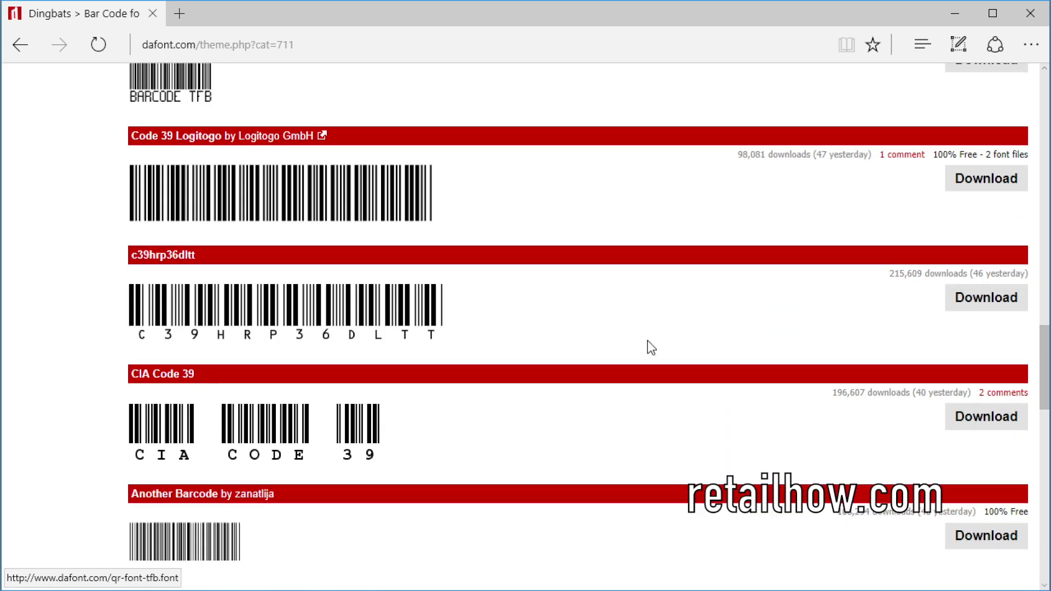
pyautogui.scroll(-1, 649, 346)
pyautogui.scroll(-3, 649, 346)
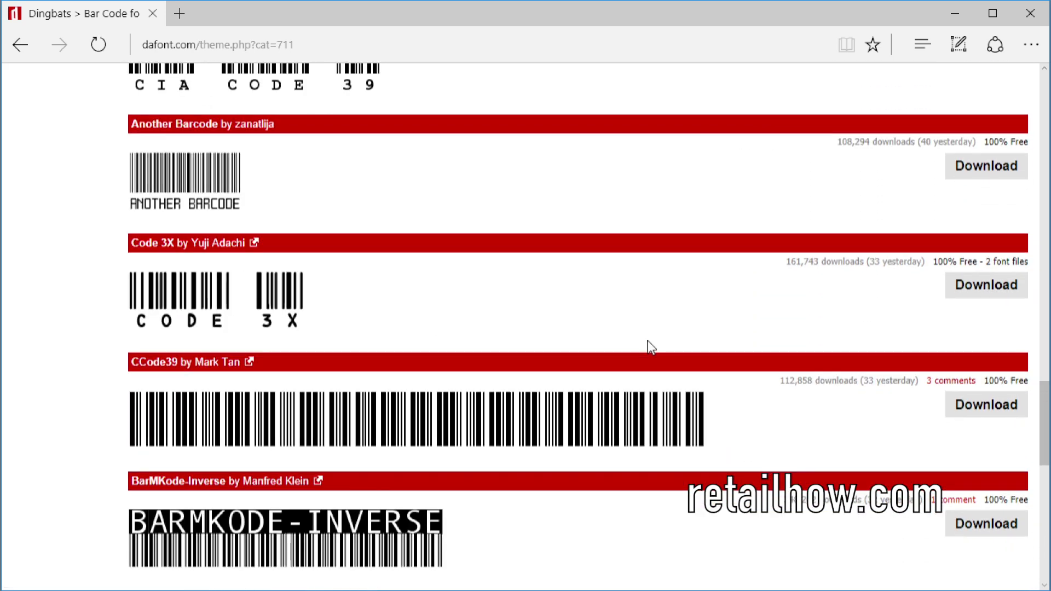
pyautogui.scroll(-2, 649, 347)
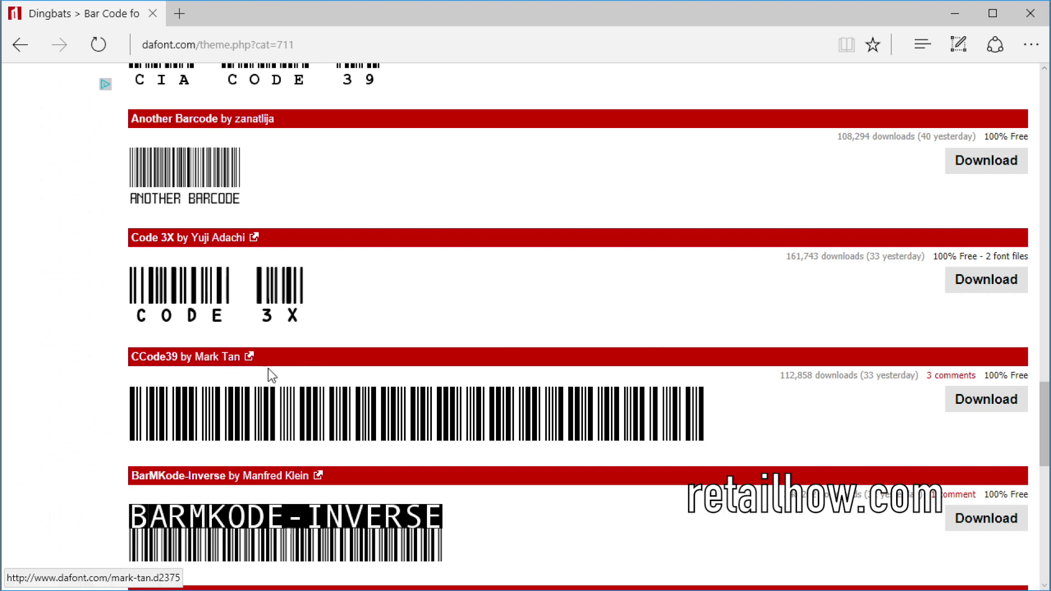
# - Download the CCode39 font from dafont.com and save ccode39.zip
pyautogui.click(986, 401)
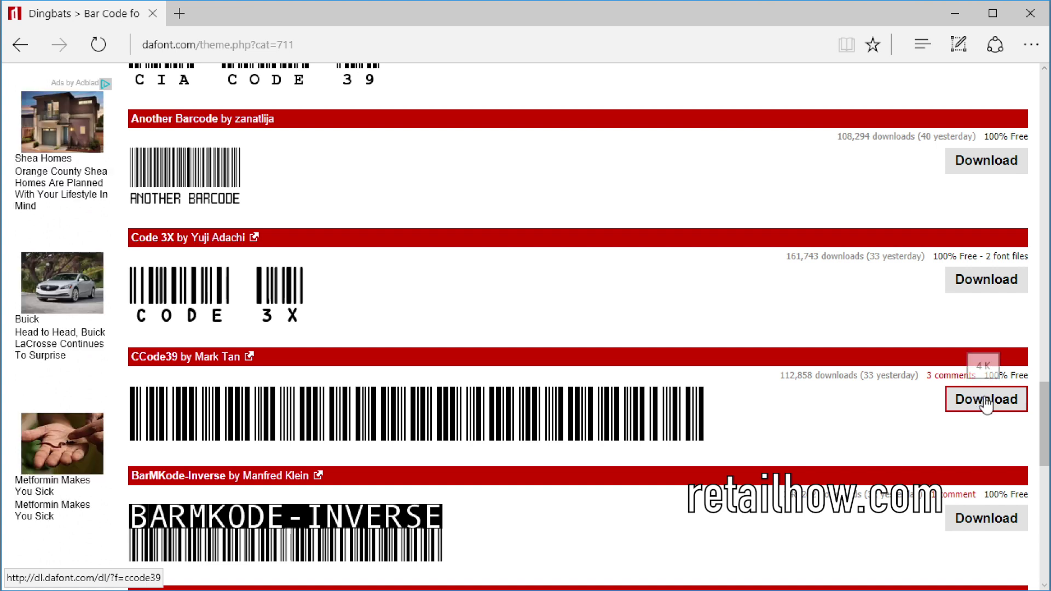
pyautogui.click(986, 401)
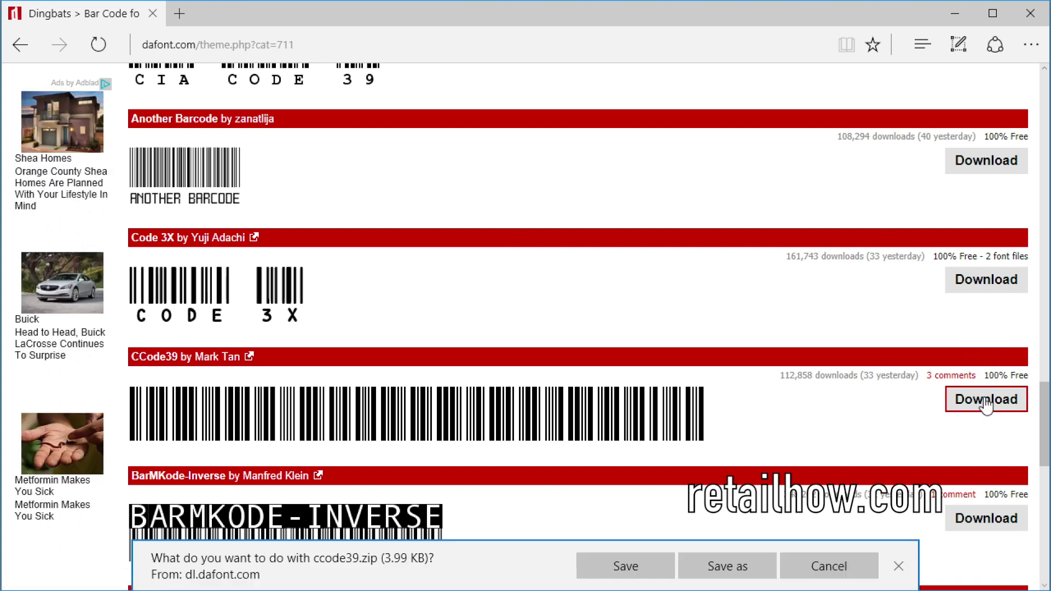
pyautogui.click(627, 568)
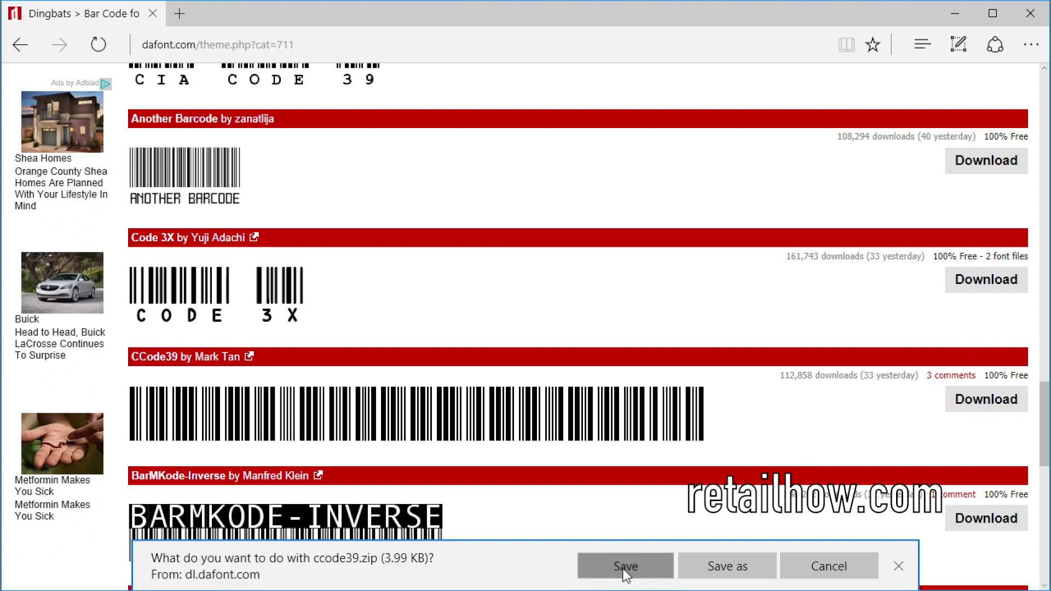